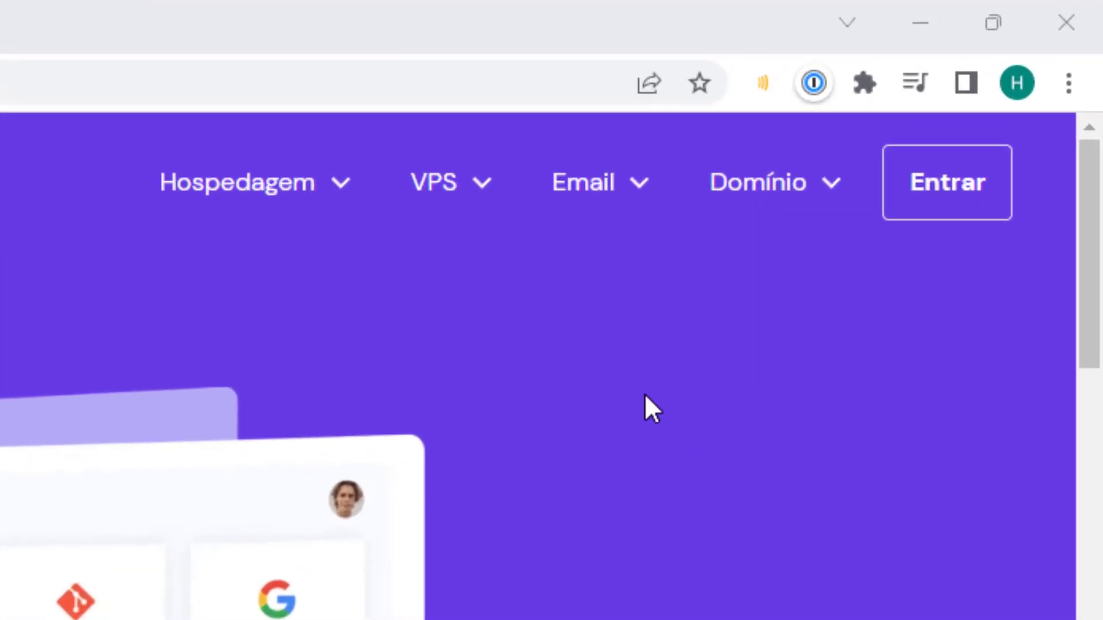
# Enter the Hostinger account area and open the DNS / Nameservers settings of the domain meusite.website
pyautogui.click(917, 193)
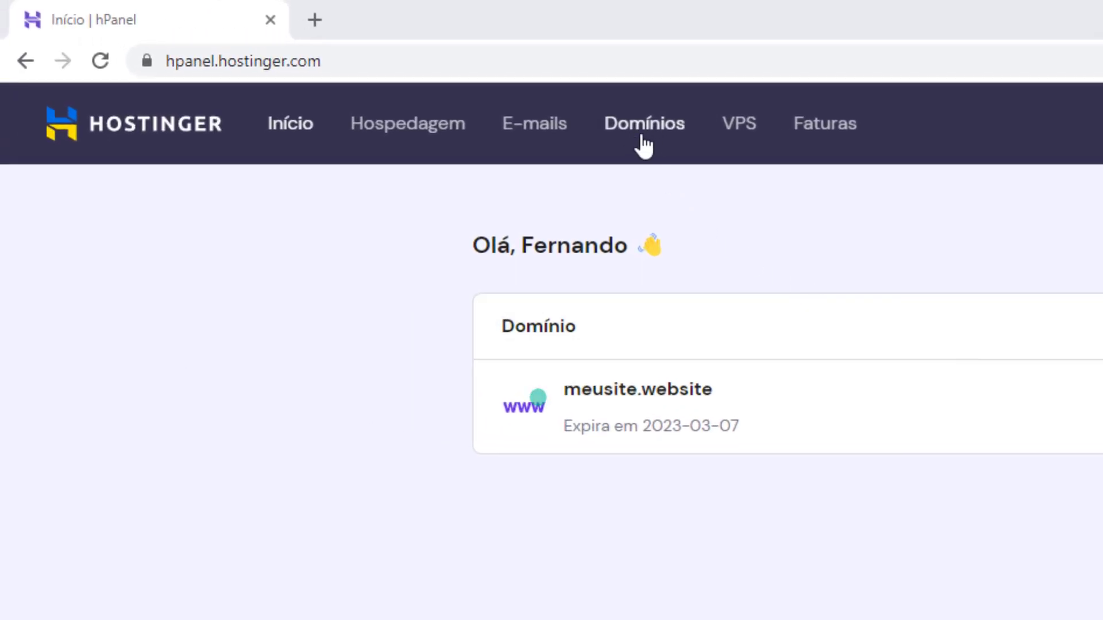
pyautogui.click(642, 139)
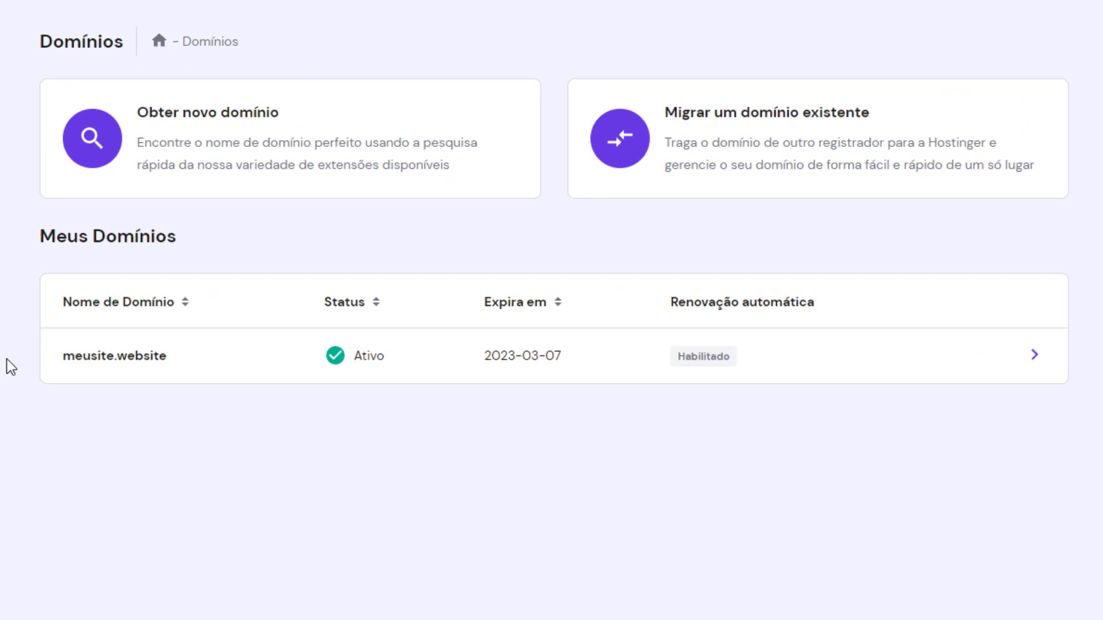
pyautogui.click(114, 357)
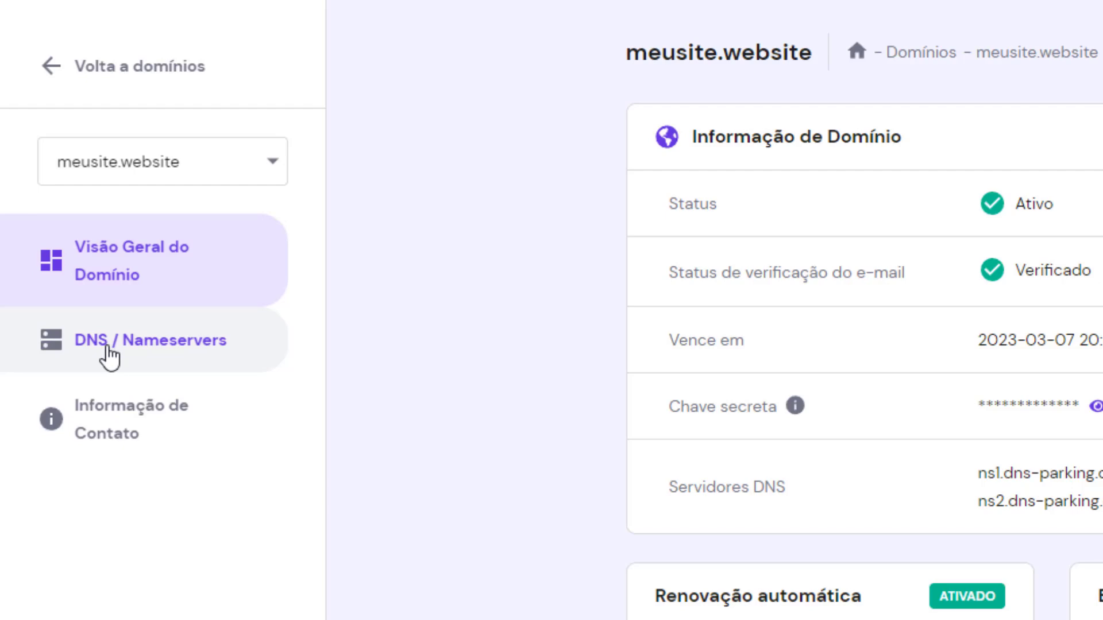
pyautogui.click(113, 340)
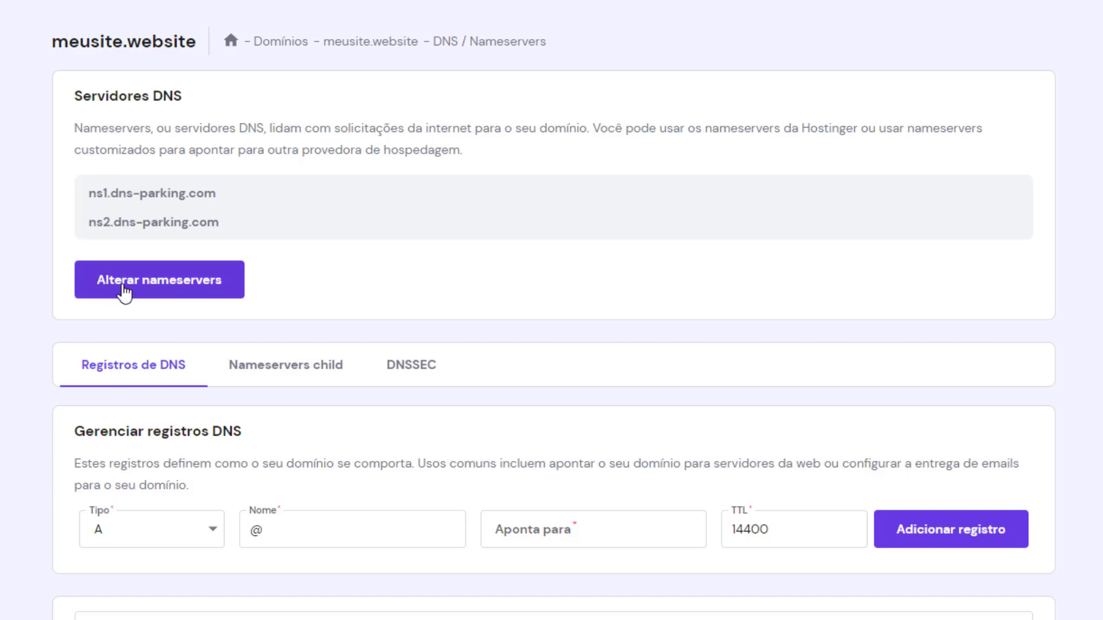
# View the nameserver selection options for meusite.website and leave them without saving
pyautogui.click(124, 290)
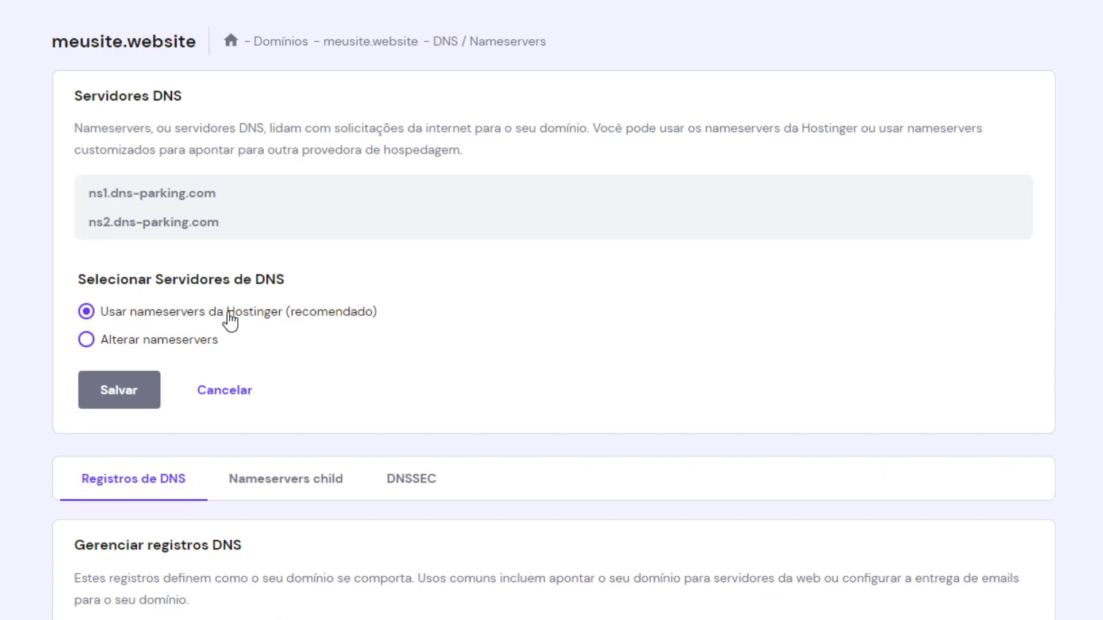
pyautogui.click(225, 389)
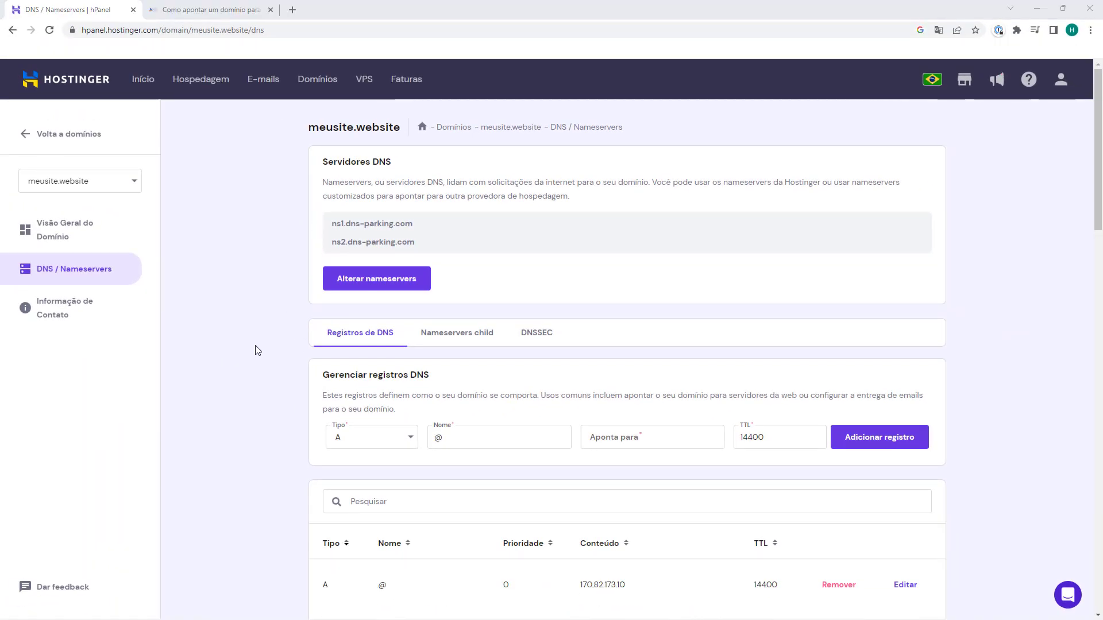
# Review the CNAME record's type, name and destination in the host2b article about the CartPanda checkout
pyautogui.click(223, 9)
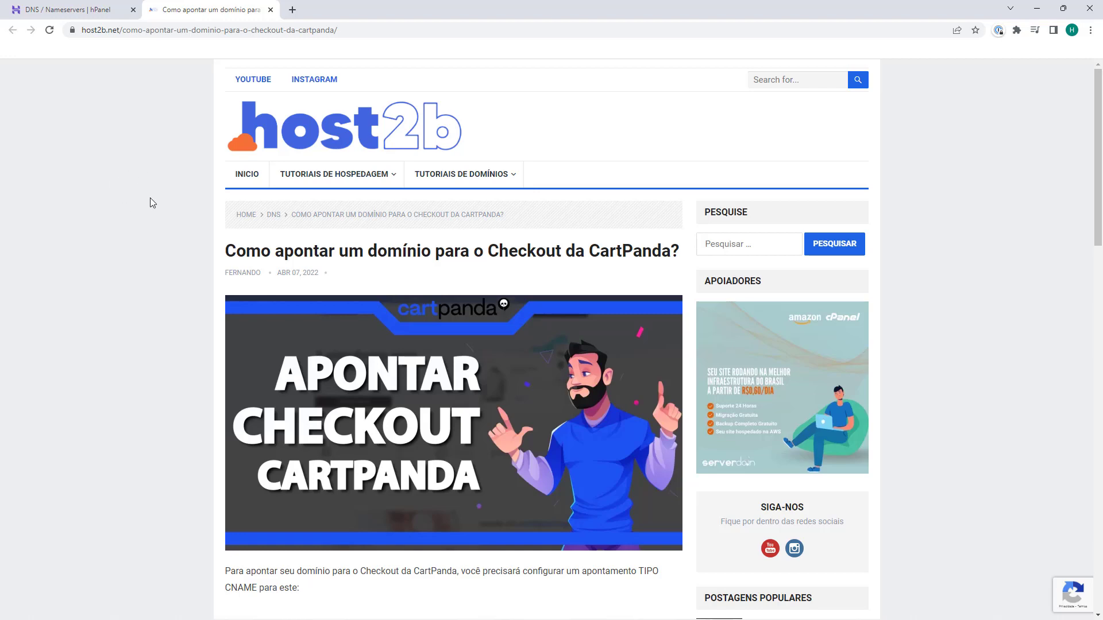
pyautogui.scroll(-6, 156, 171)
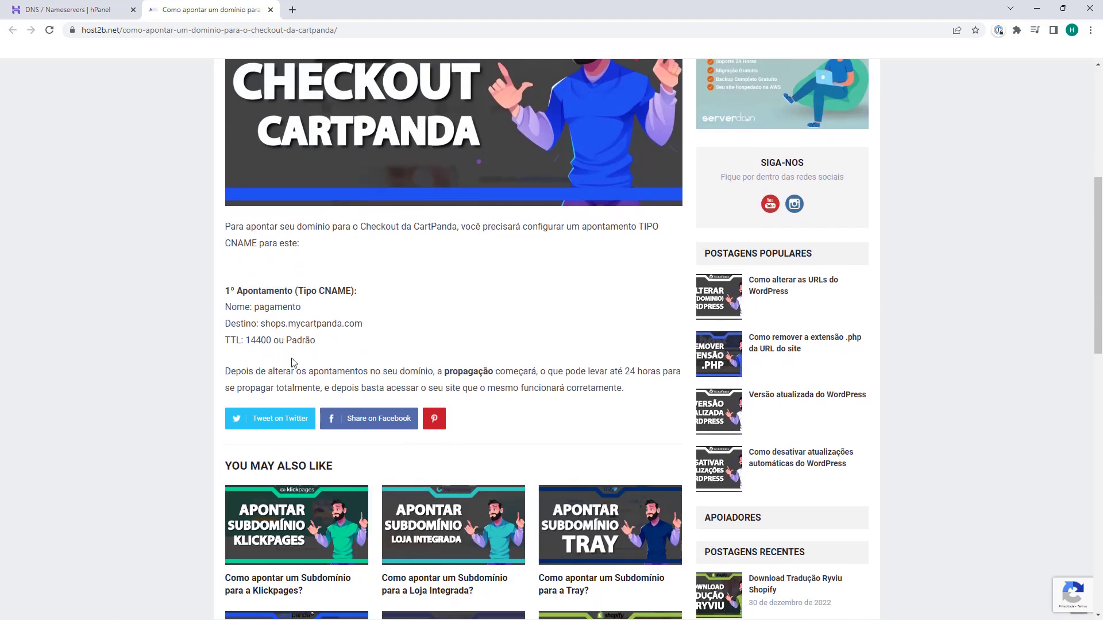
pyautogui.moveTo(226, 293); pyautogui.dragTo(348, 291)
pyautogui.click(304, 290)
pyautogui.click(248, 320)
pyautogui.moveTo(225, 307); pyautogui.dragTo(251, 307)
pyautogui.click(268, 307)
pyautogui.doubleClick(268, 306)
pyautogui.click(228, 325)
pyautogui.doubleClick(281, 307)
# Copy the CNAME destination shops.mycartpanda.com from the article
pyautogui.moveTo(258, 324); pyautogui.dragTo(364, 327)
pyautogui.hotkey('ctrl', 'c')
pyautogui.click(261, 327)
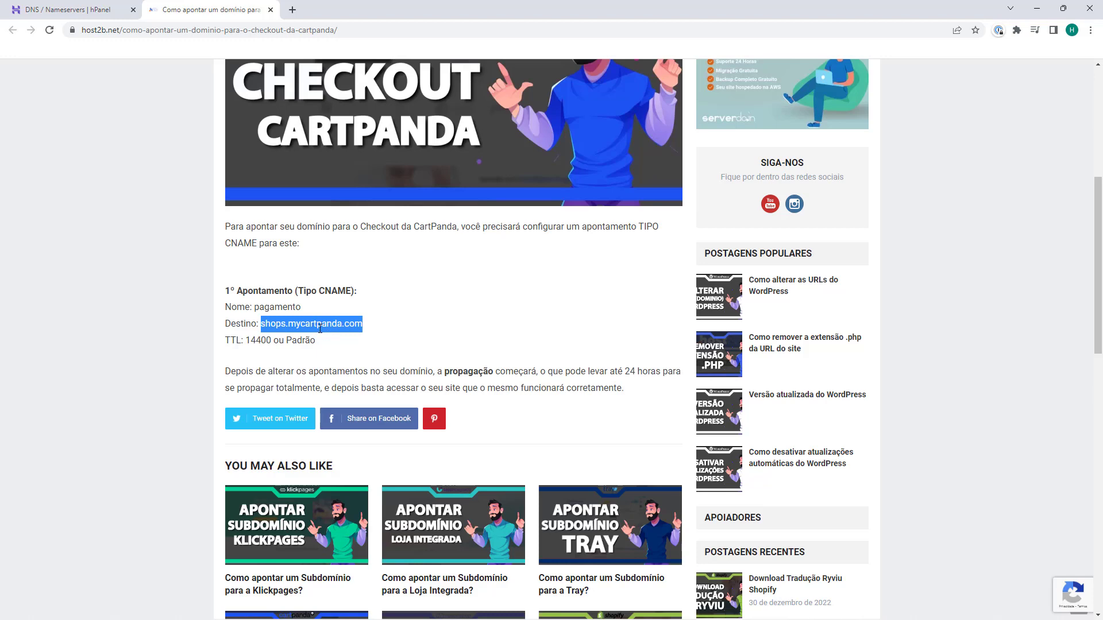
# Back in Hostinger's DNS record form, set the record type to CNAME and the name to pagamento
pyautogui.click(101, 14)
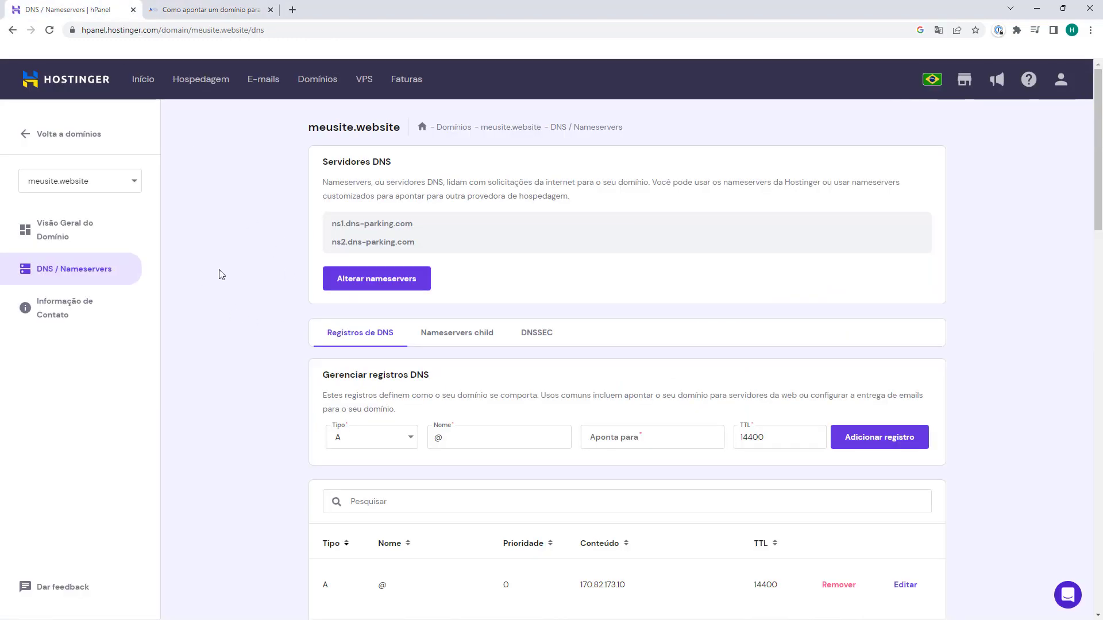
pyautogui.scroll(-2, 276, 230)
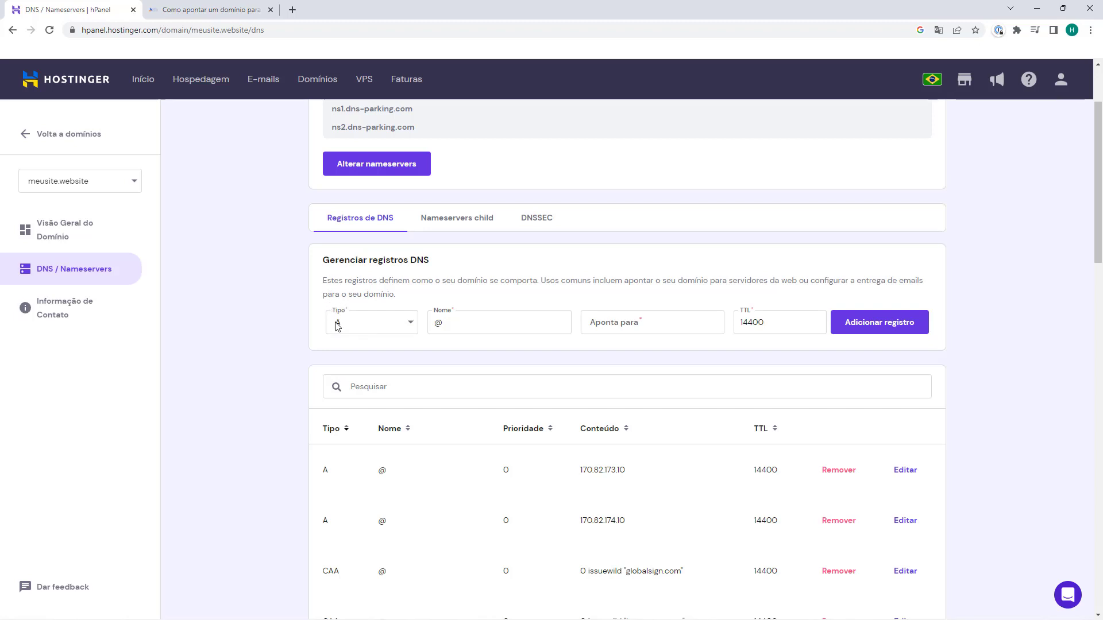
pyautogui.click(369, 327)
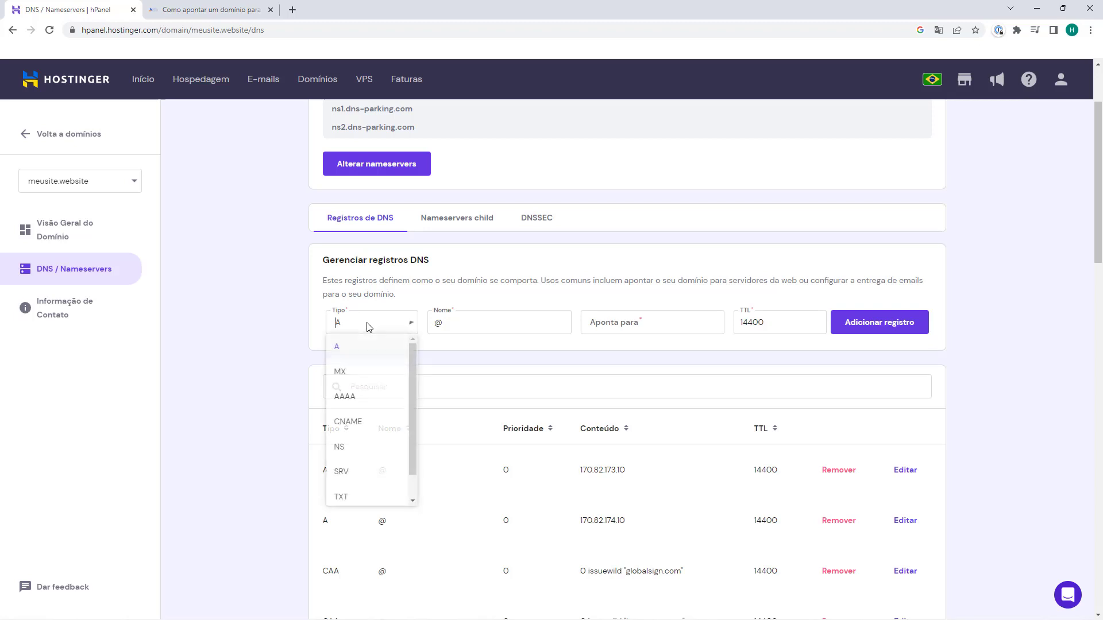
pyautogui.click(348, 422)
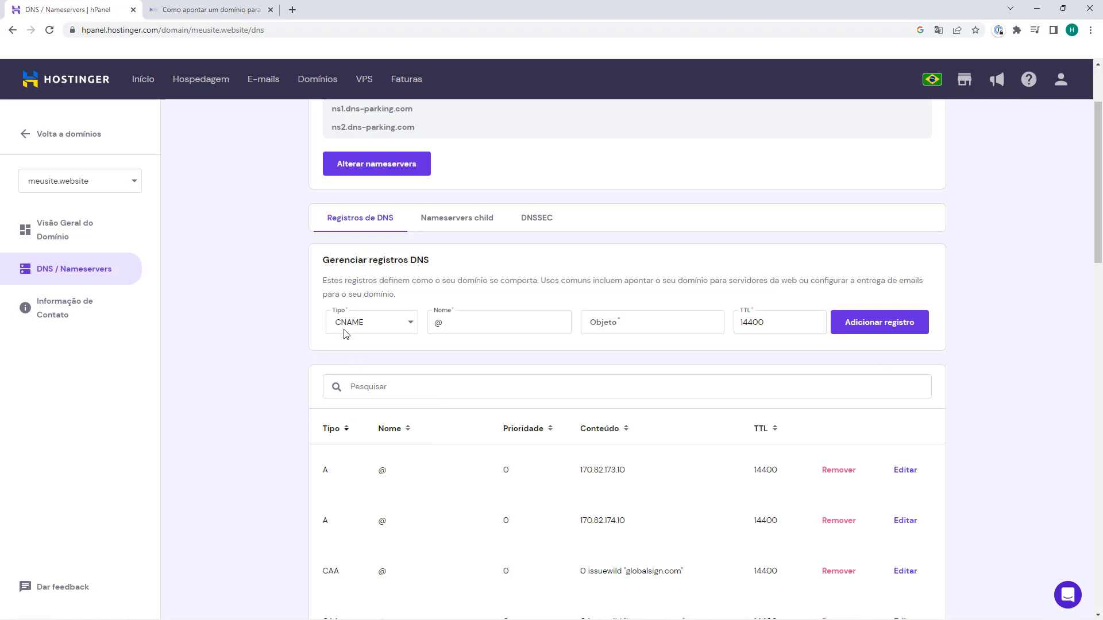
pyautogui.click(449, 321)
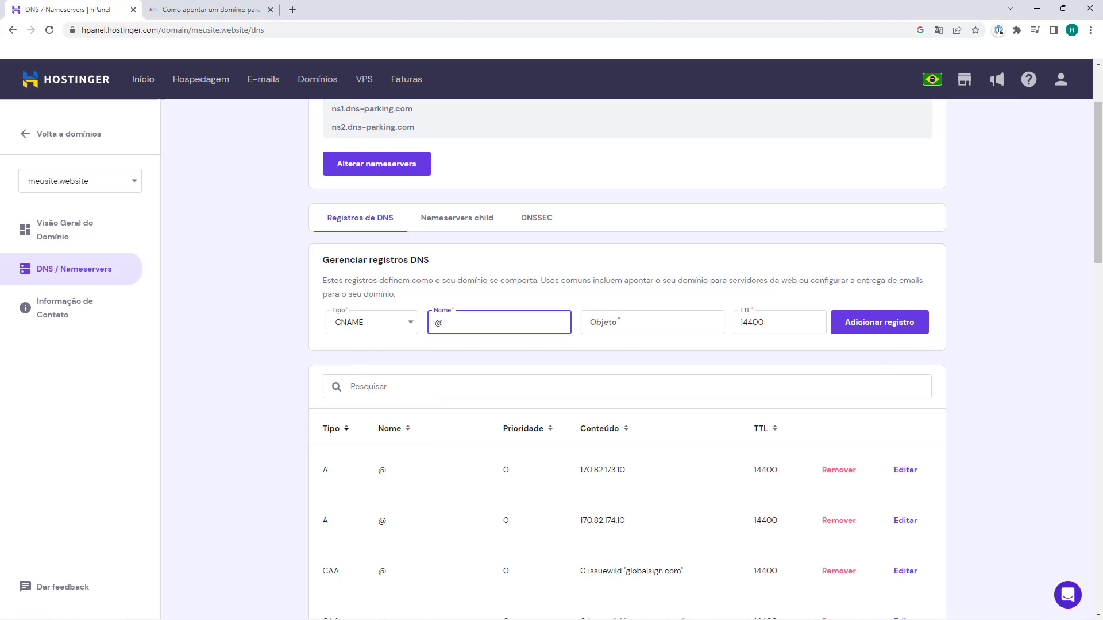
pyautogui.press('BackSpace')
pyautogui.write('pagamento')
# Paste shops.mycartpanda.com as the record's target, add the record, and find it in the DNS records list
pyautogui.click(601, 324)
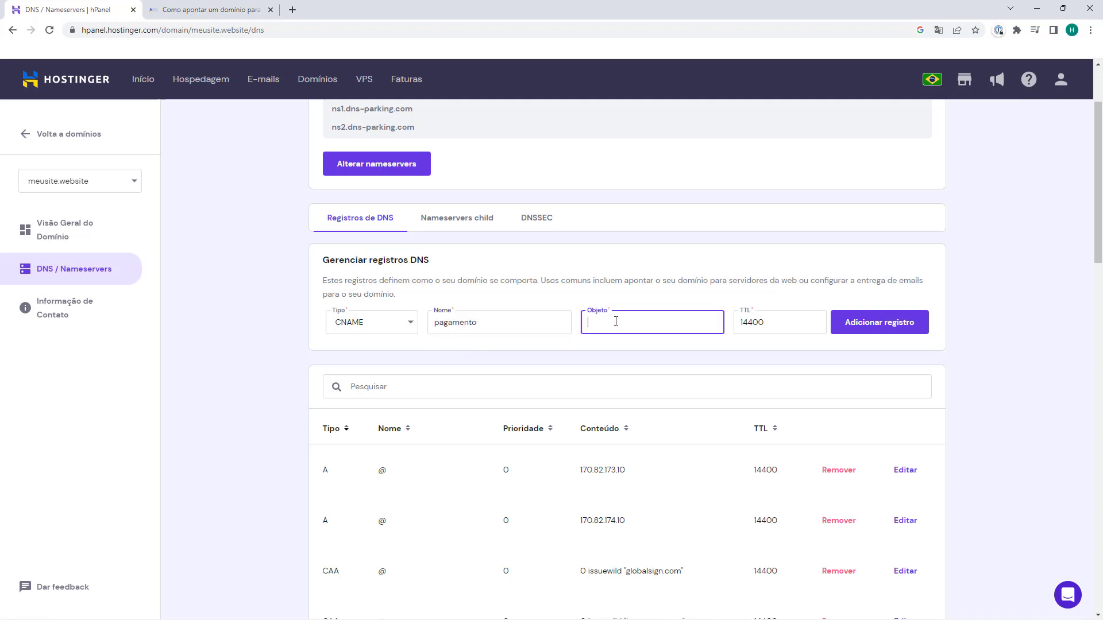
pyautogui.hotkey('ctrl', 'v')
pyautogui.click(667, 306)
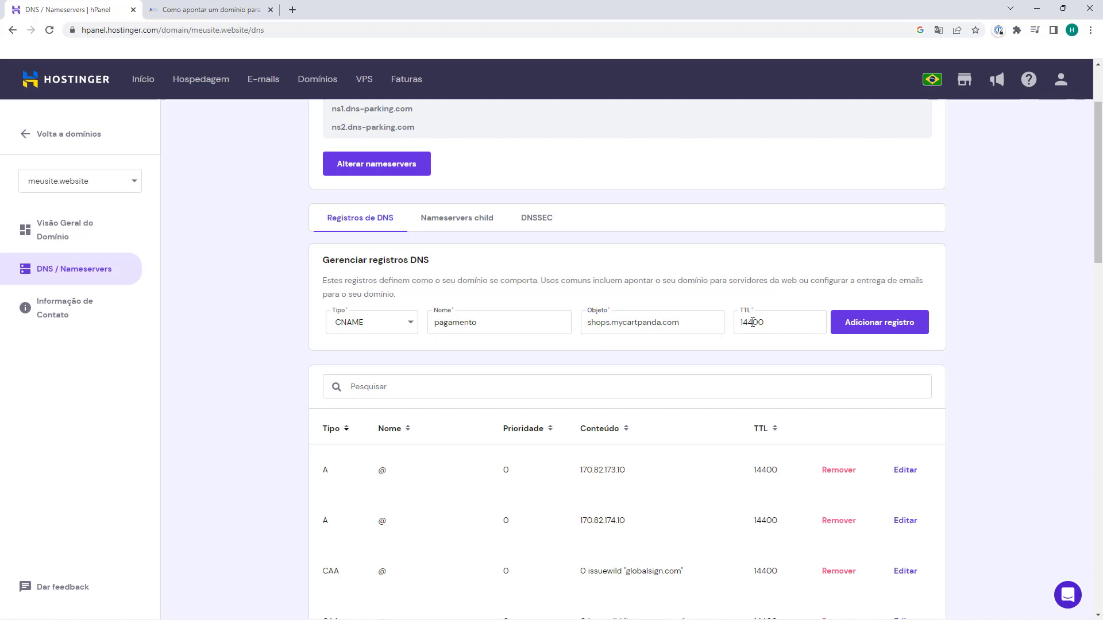
pyautogui.click(885, 325)
pyautogui.scroll(-15, 295, 306)
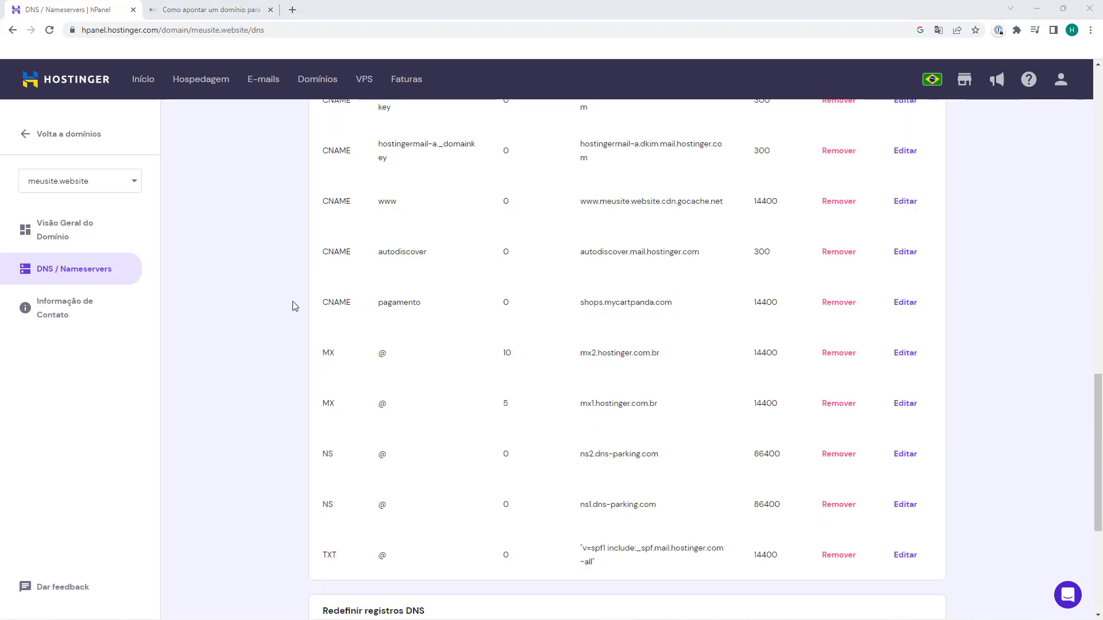